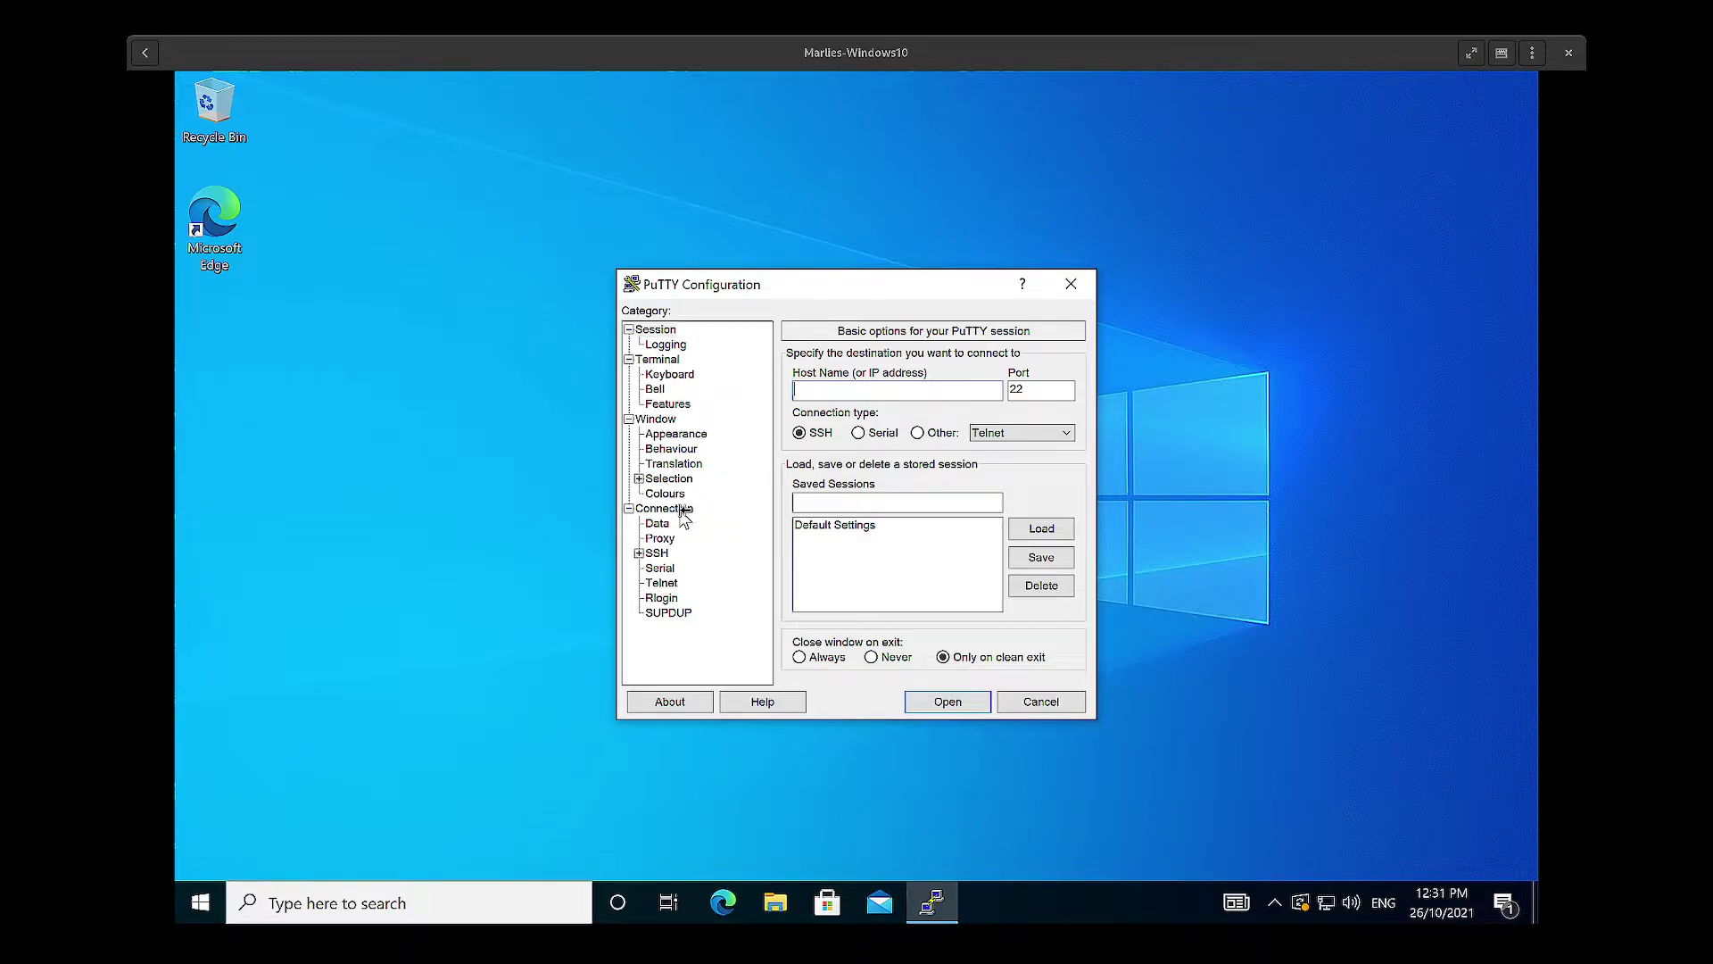
- Enter flashlite.rcc.uq.edu.au as the host name, correcting typos, keeping SSH on port 22
click(841, 388)
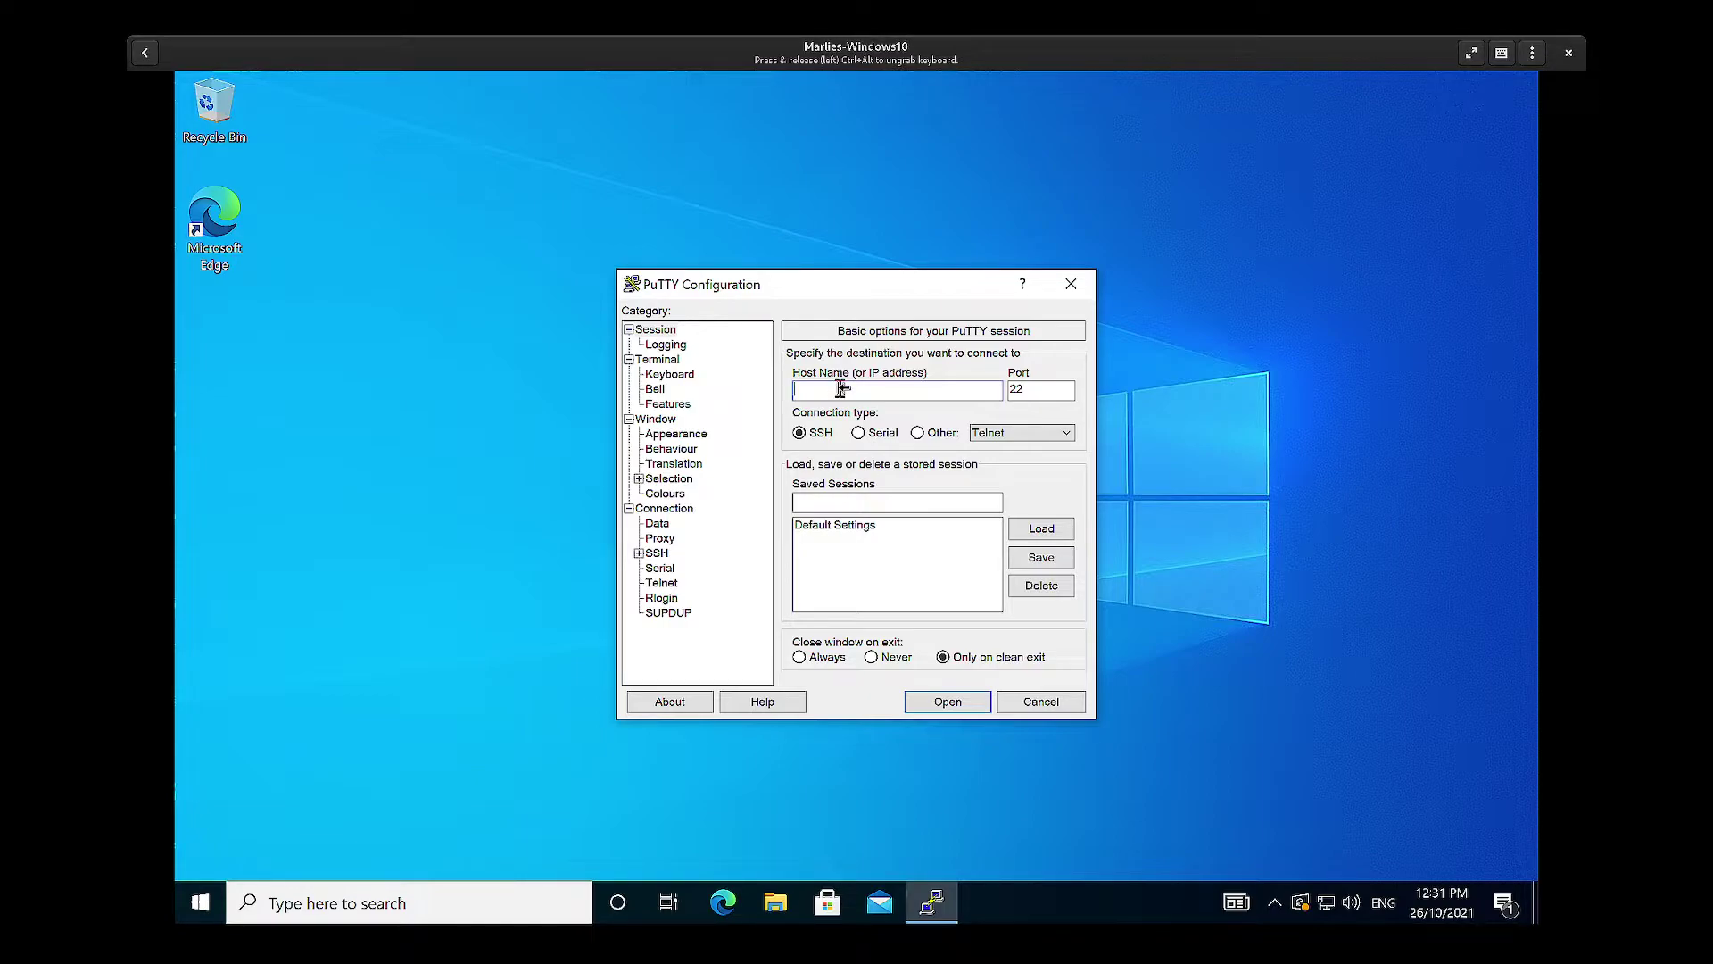
text(flash)
text(light.r)
text(cc.uq.)
text(edu.au)
key(BackSpace)
key(Delete)
key(Delete)
text(te)
- Save the settings as session 'flashlite' and select it in the stored sessions list
click(830, 500)
text(flash)
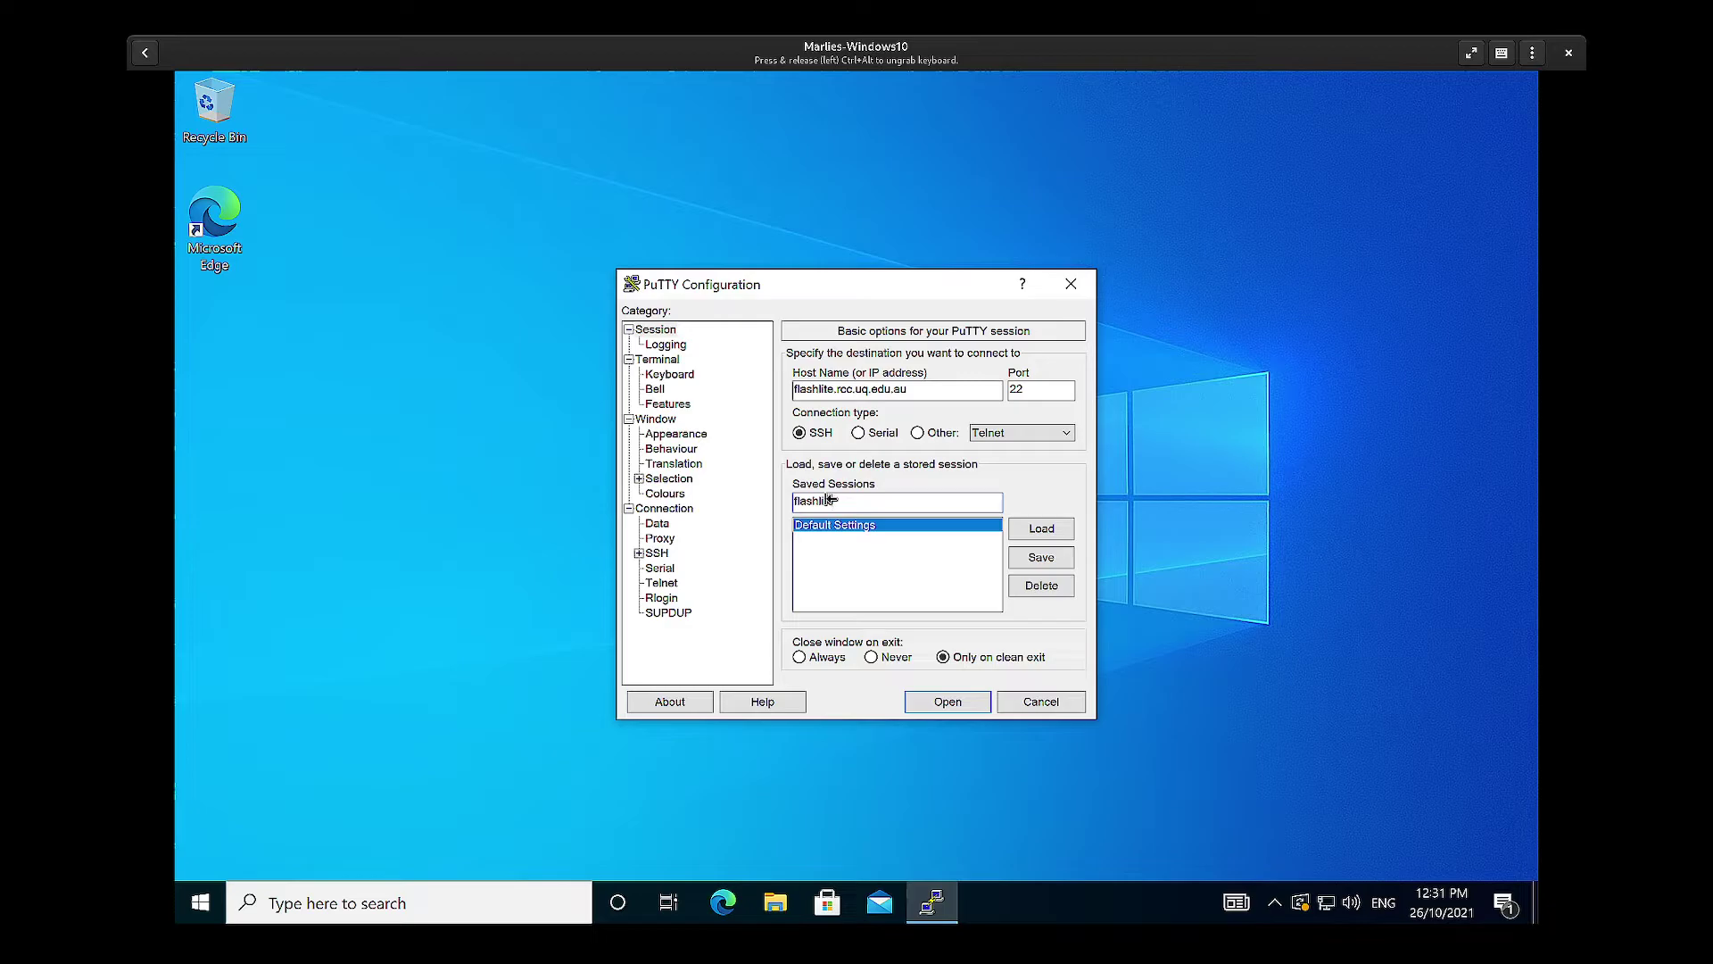
click(1040, 557)
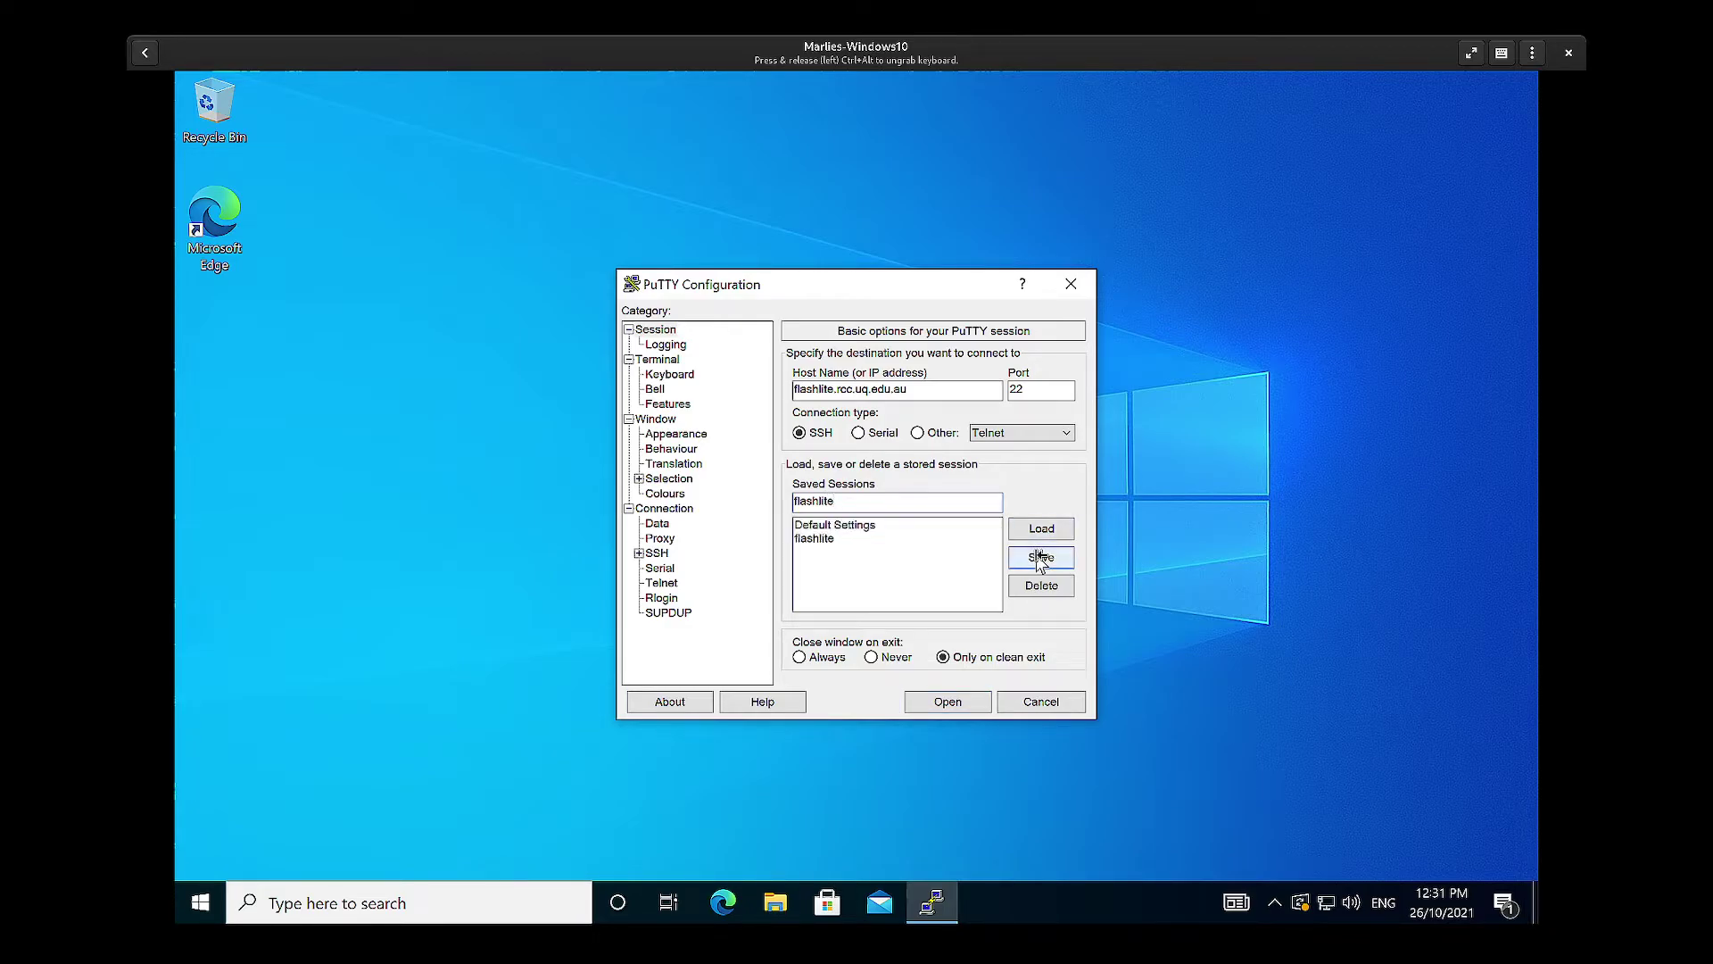
click(826, 539)
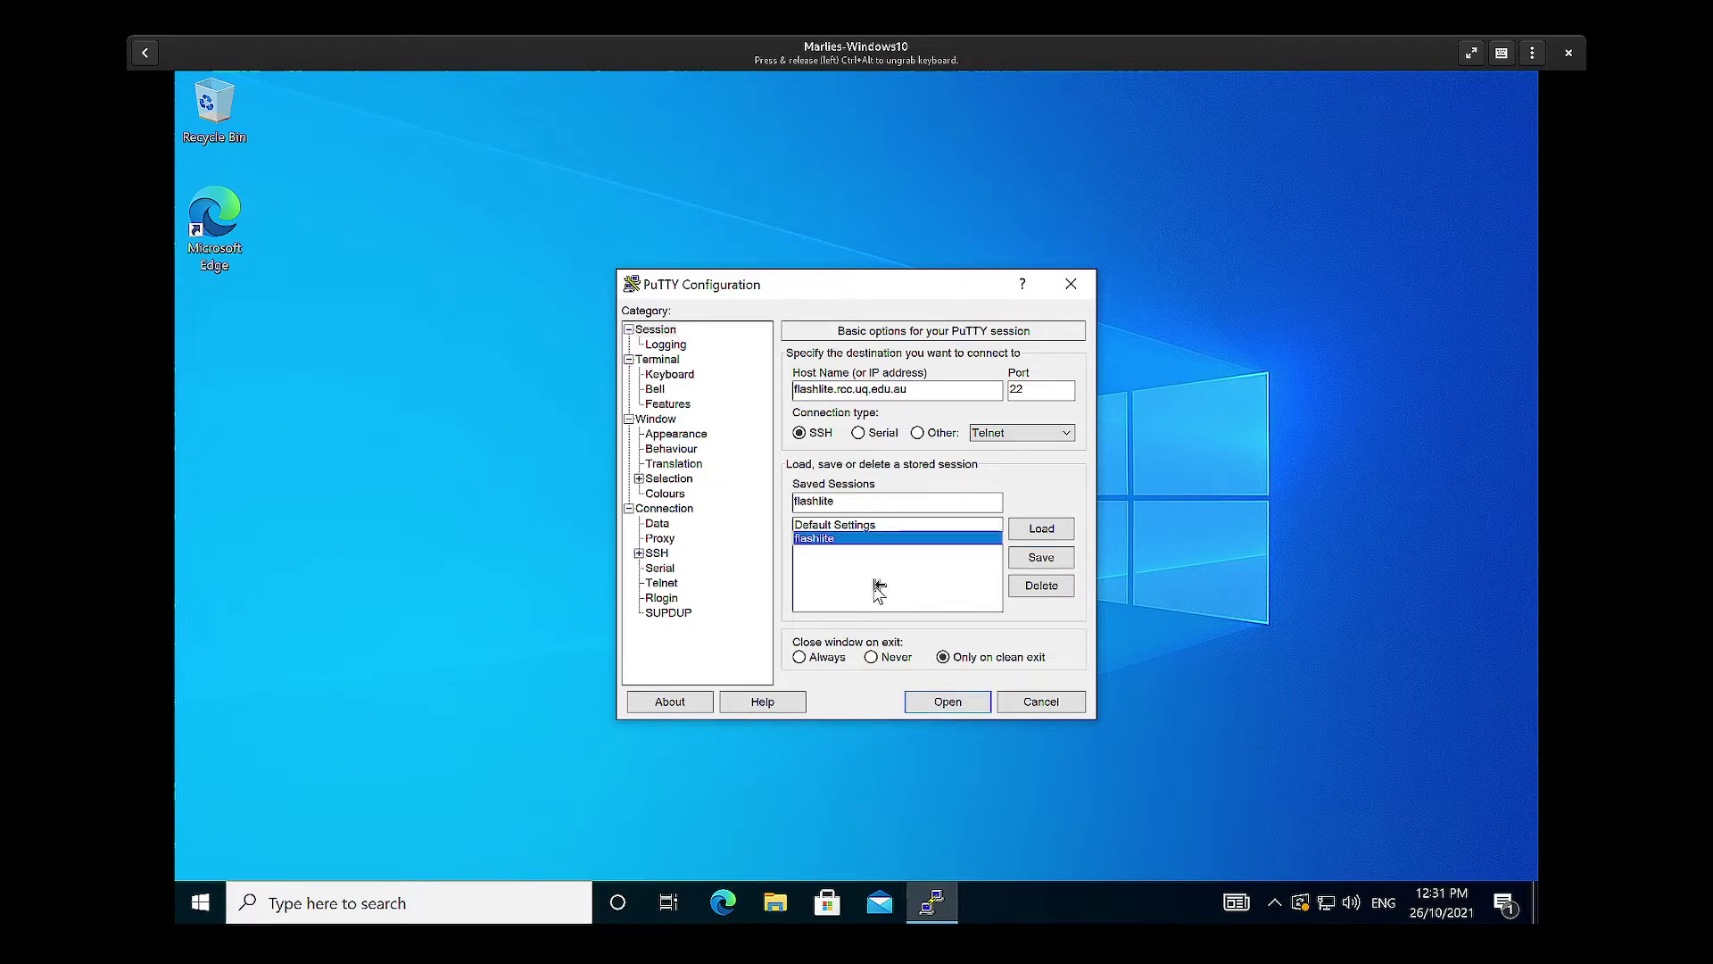
click(950, 702)
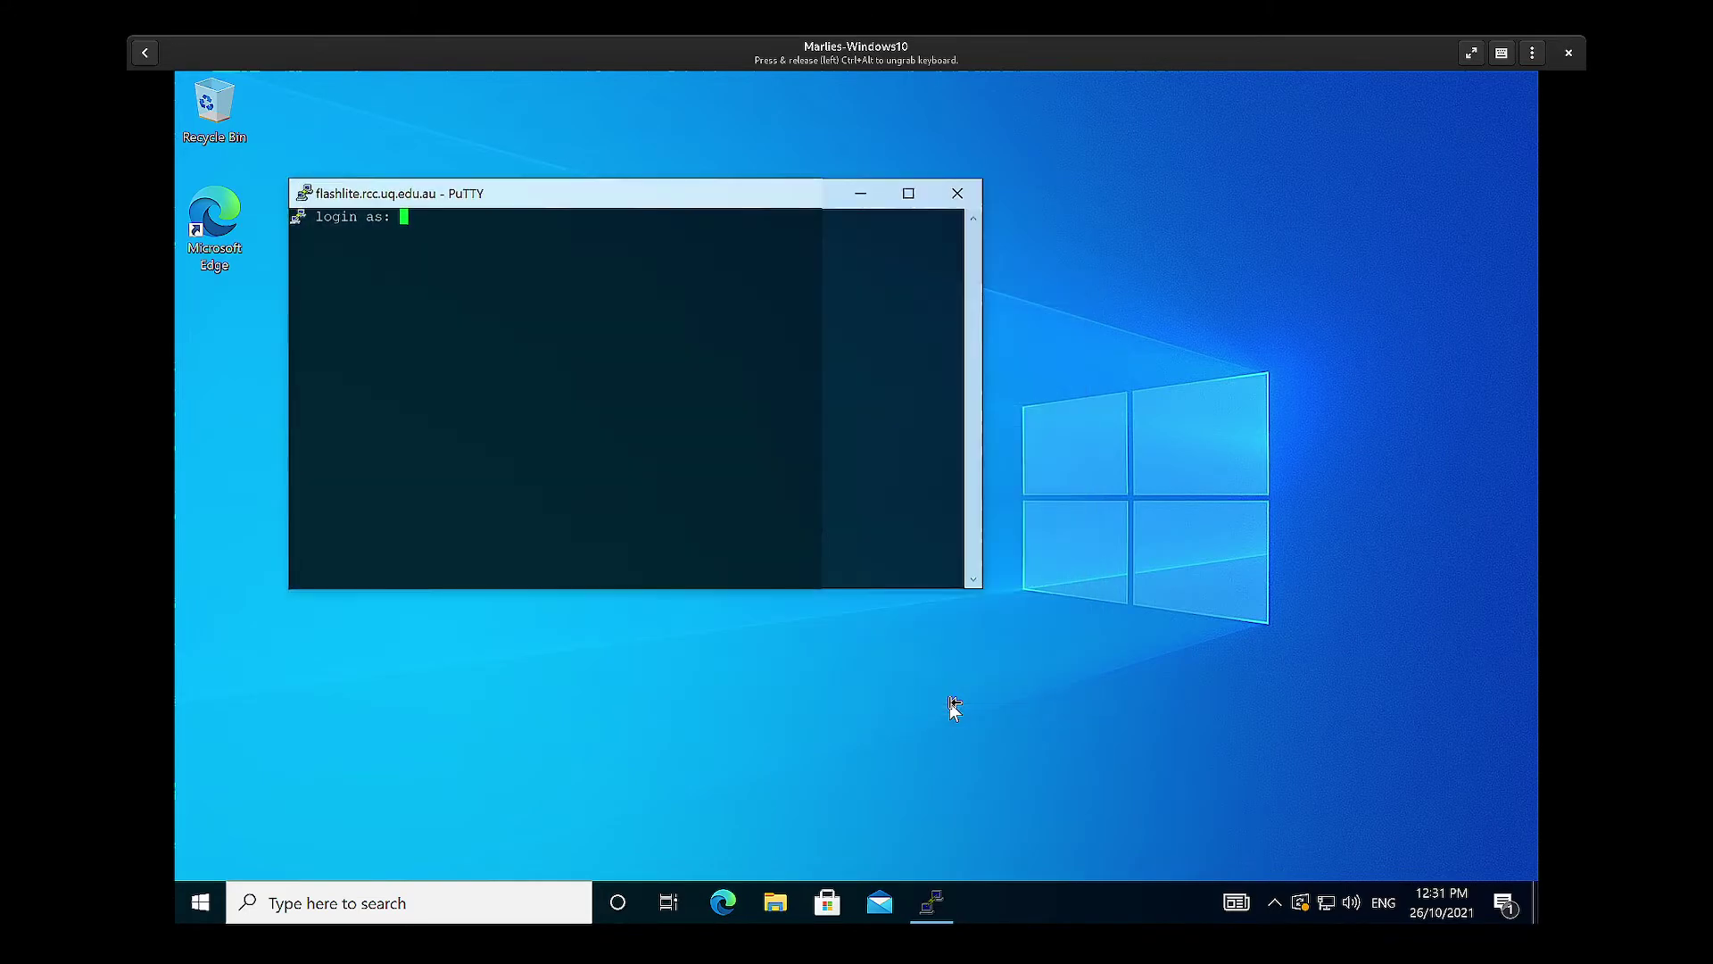